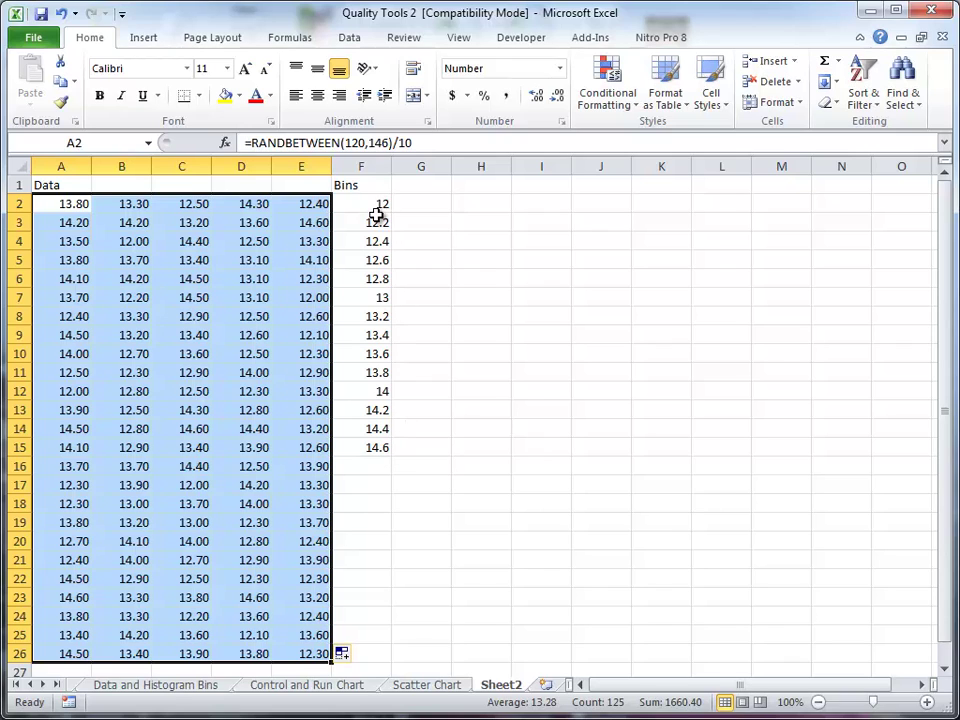
Step: Enter the heading "Frequency" in cell G1, beside the Bins heading
click(433, 190)
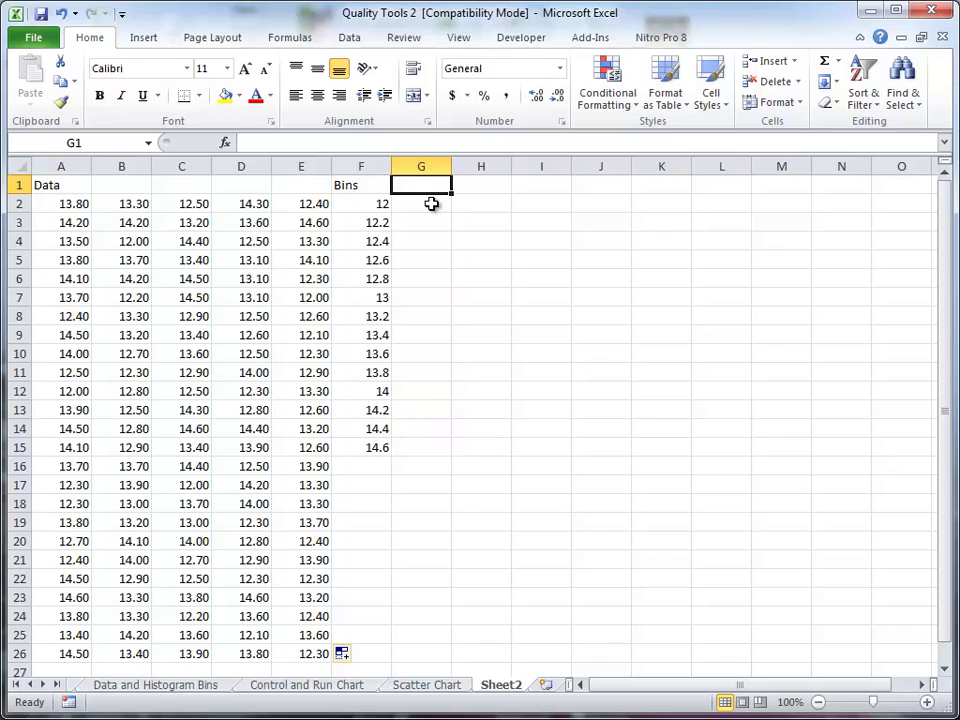
text(Frequie)
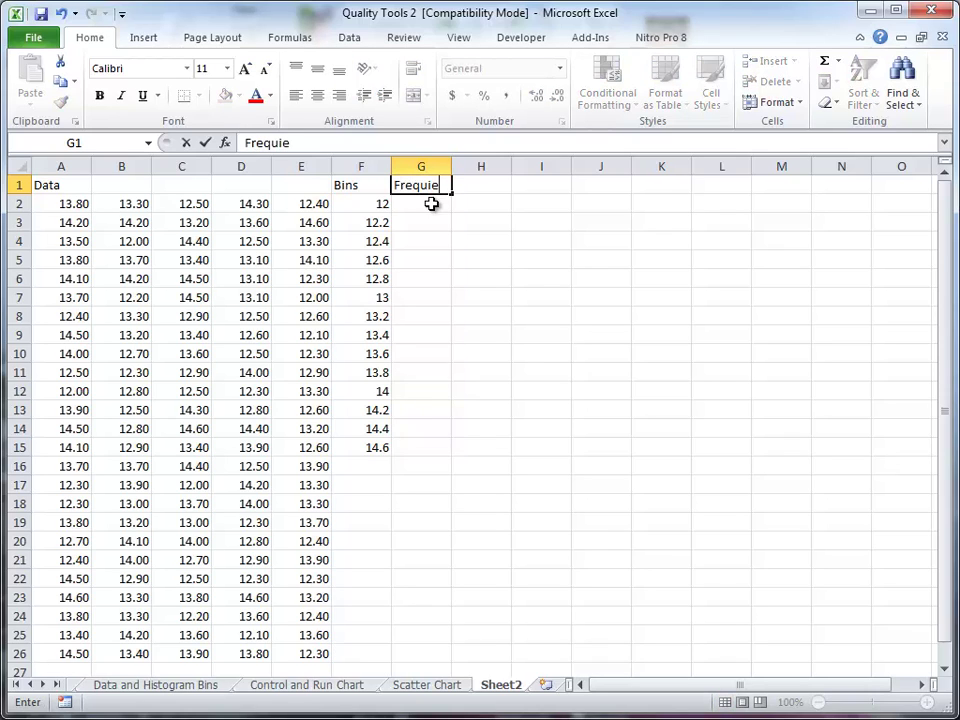
key(BackSpace)
key(BackSpace)
text(ency)
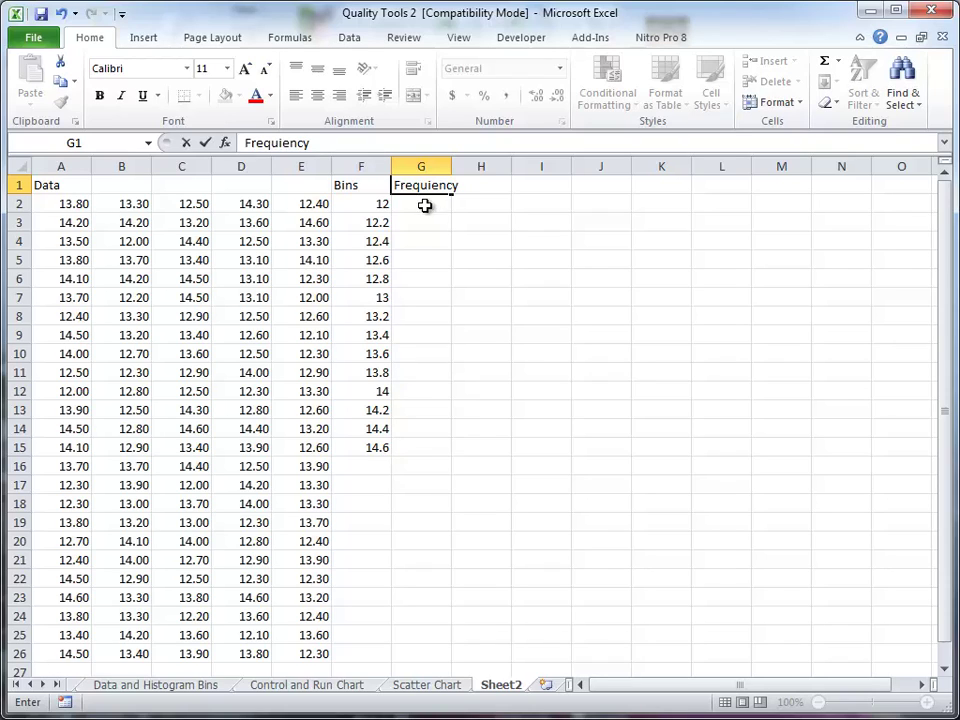
click(430, 188)
key(Return)
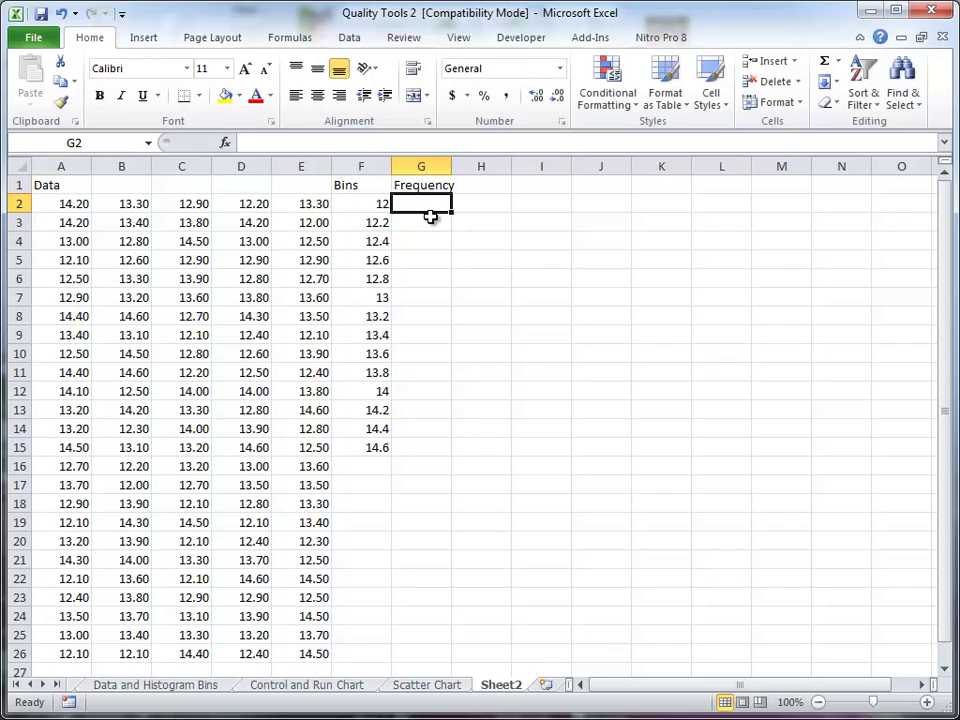
Step: Fill G2:G15 with the array formula =FREQUENCY(A2:E26,F2:F15) to count the data values in each bin
drag(439, 204, 444, 451)
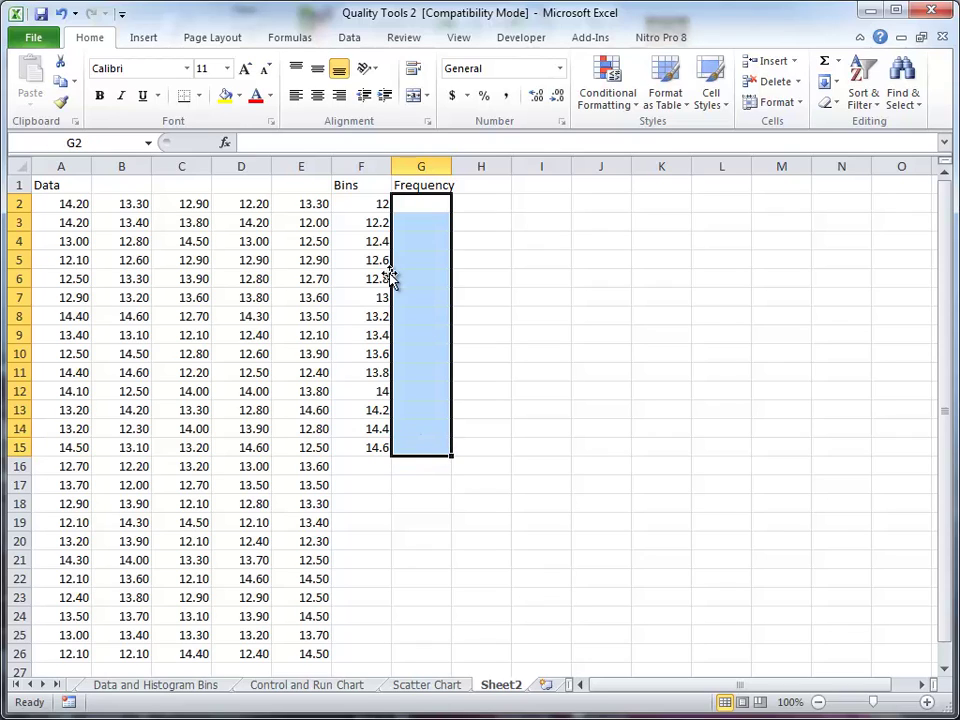
click(255, 142)
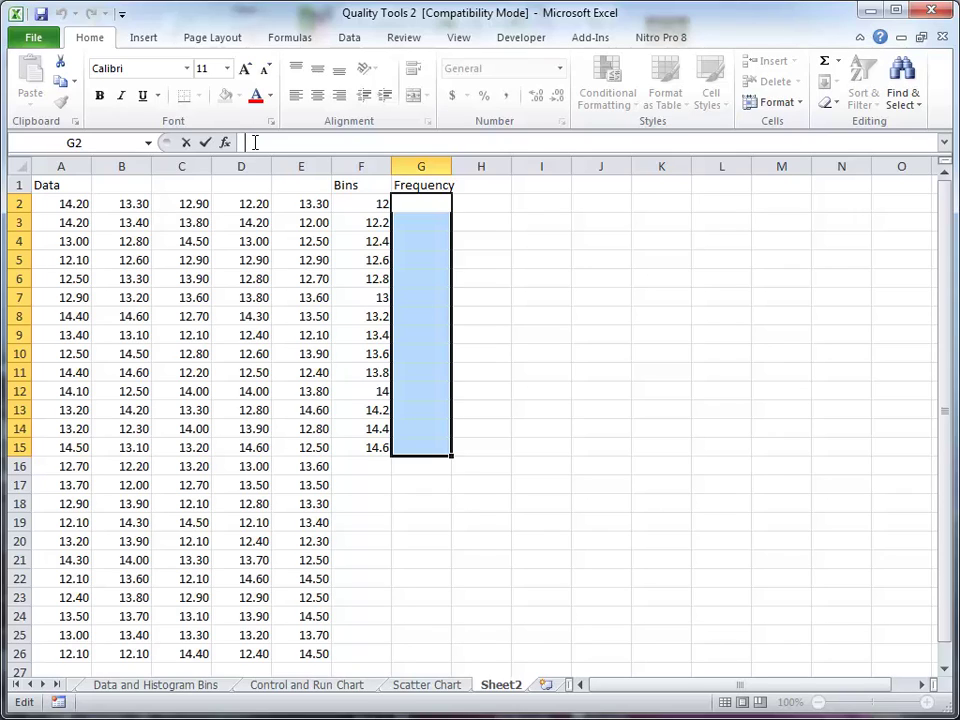
text(=fre)
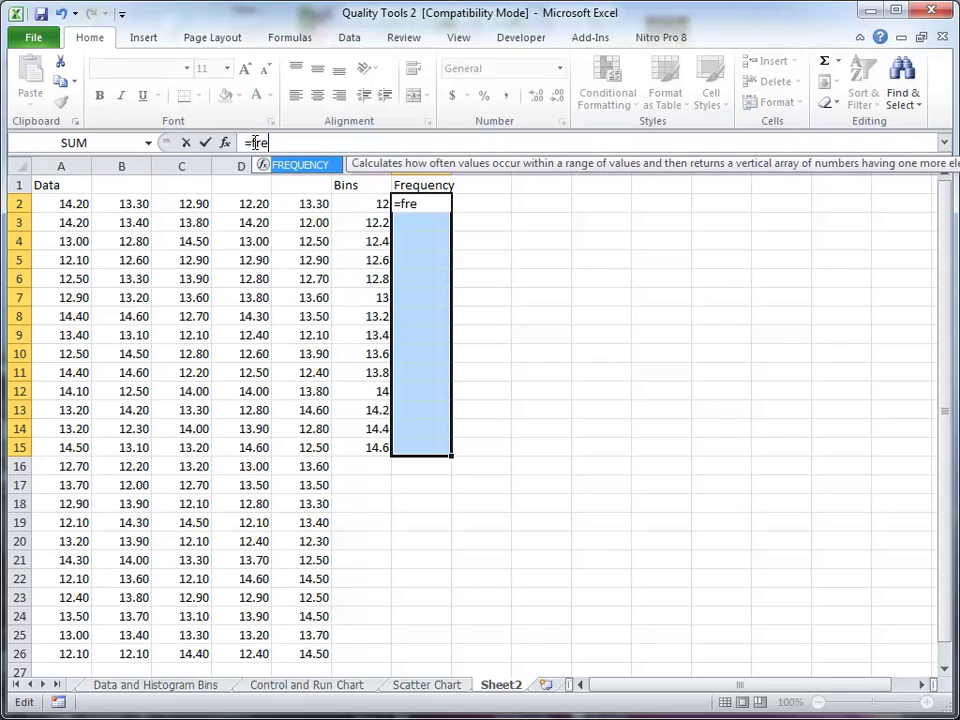
text(quency()
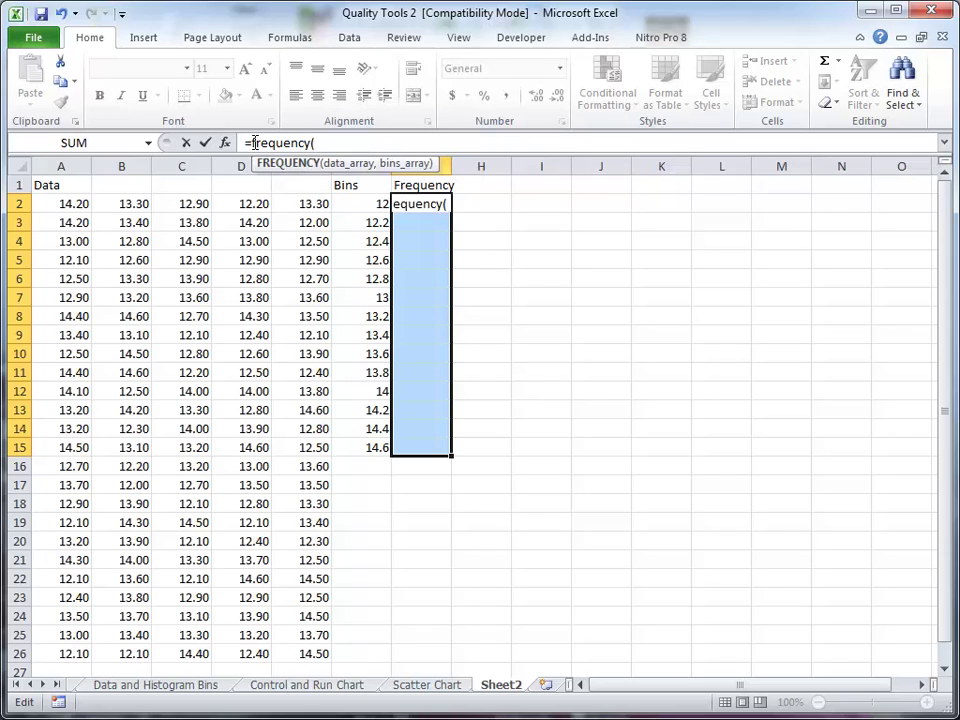
click(72, 207)
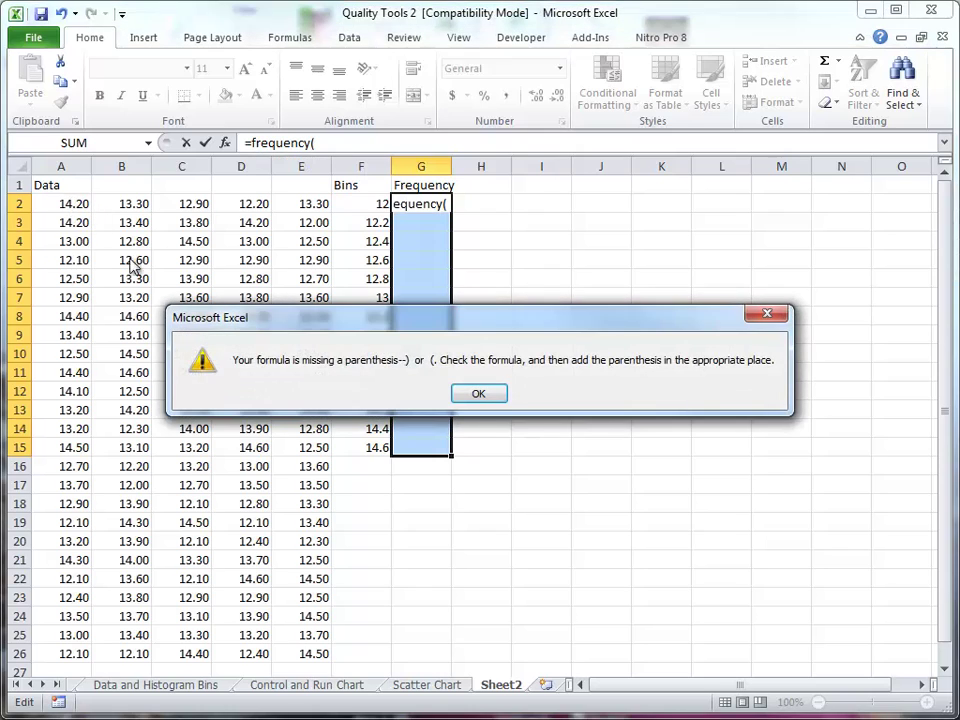
click(487, 394)
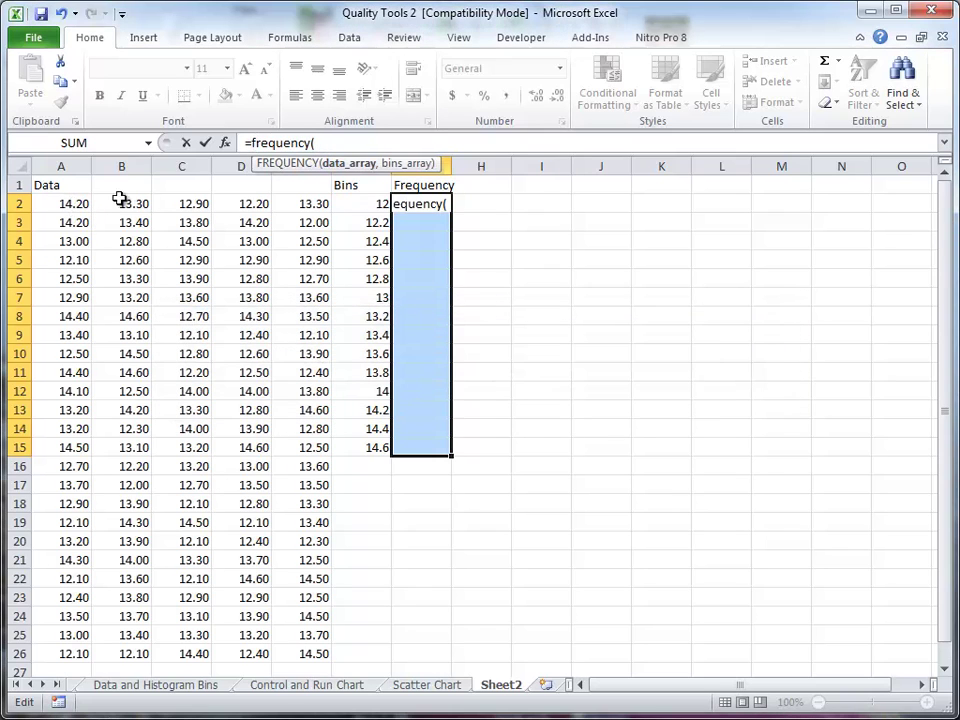
drag(71, 204, 289, 651)
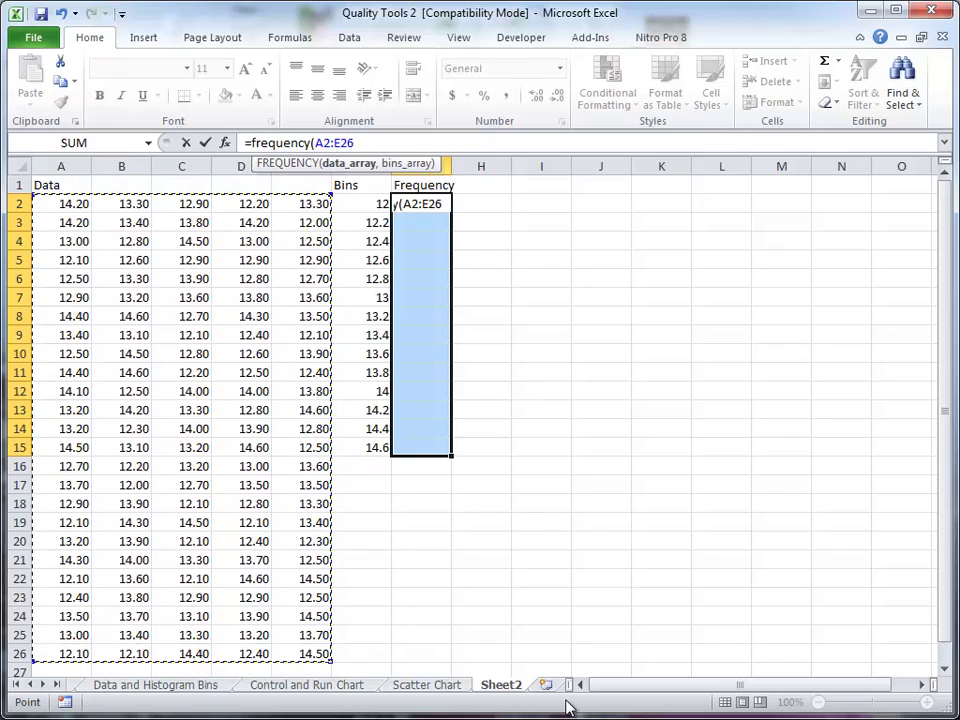
text(,)
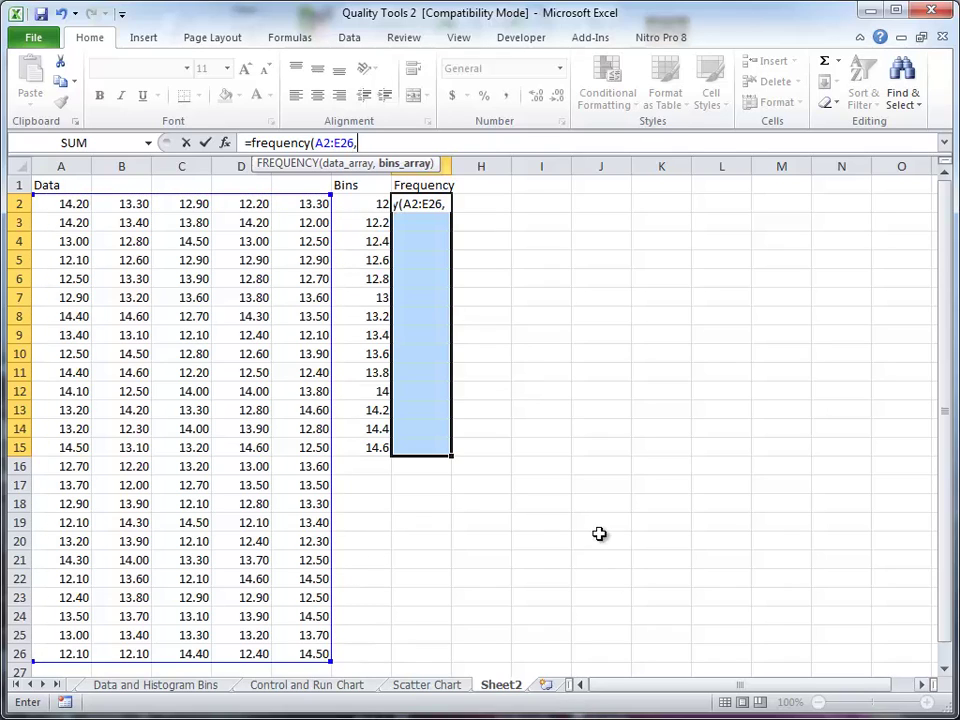
drag(371, 206, 360, 451)
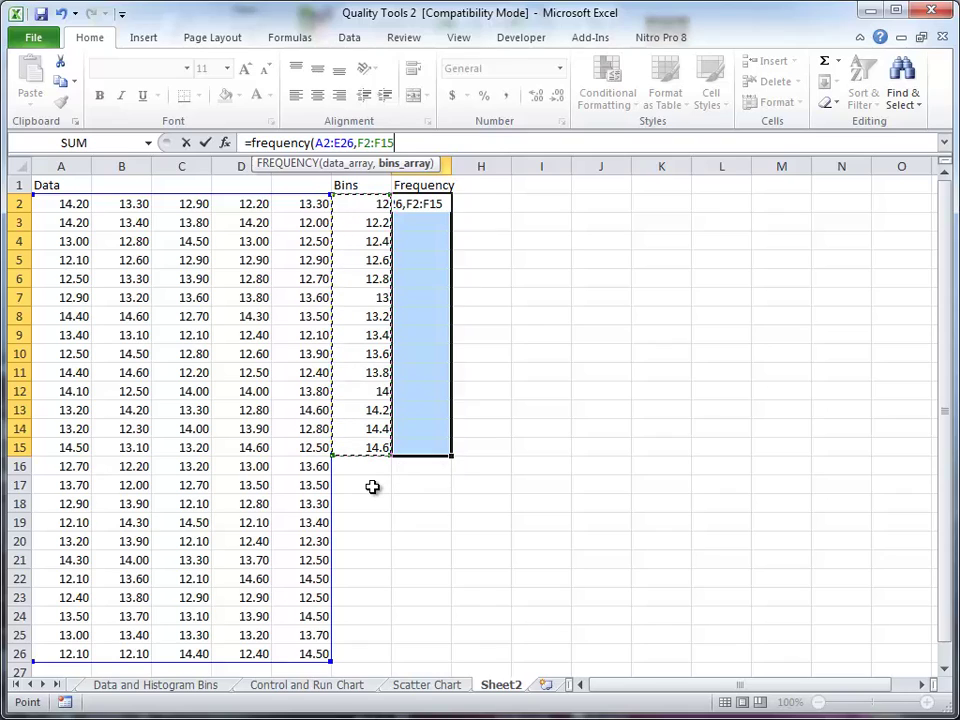
text())
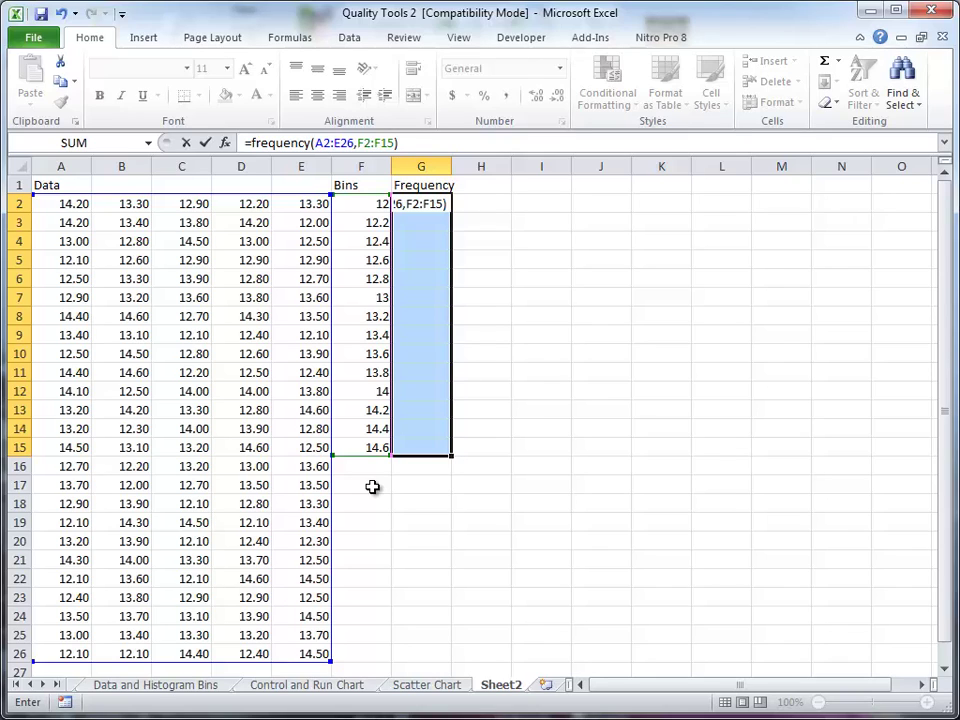
key(ctrl+shift+Return)
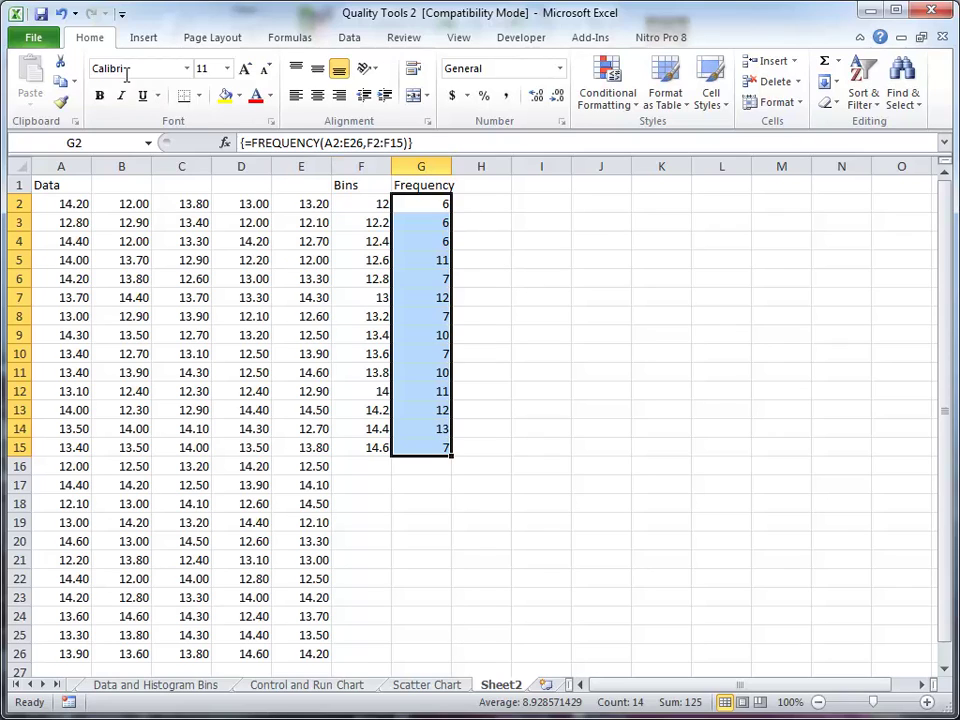
Step: Insert a 2-D clustered column chart of the frequency values in G2:G15
click(145, 40)
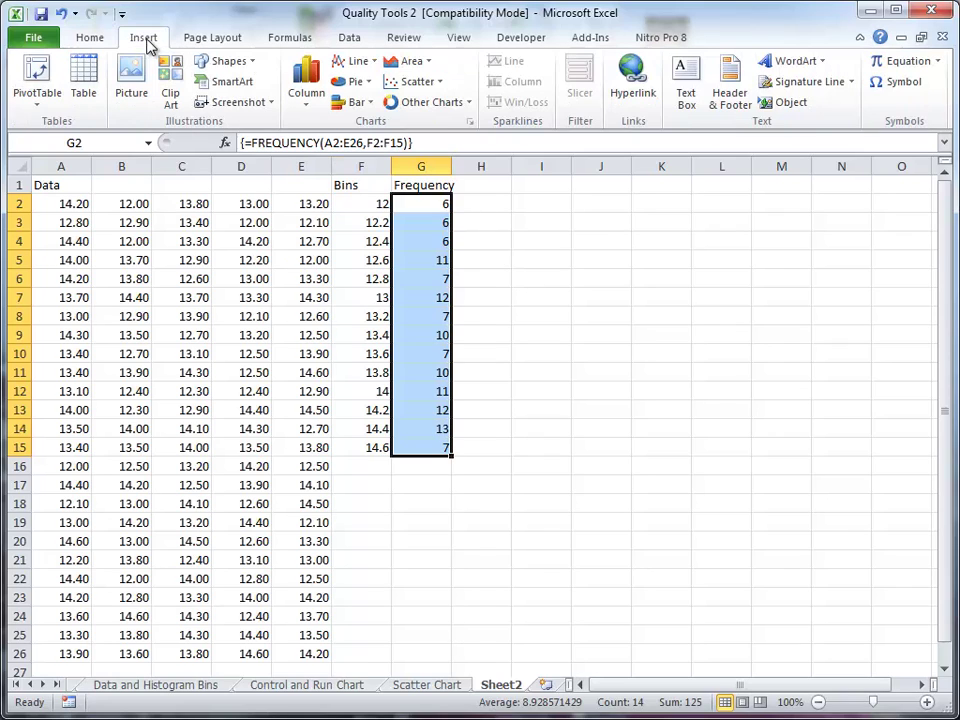
click(305, 82)
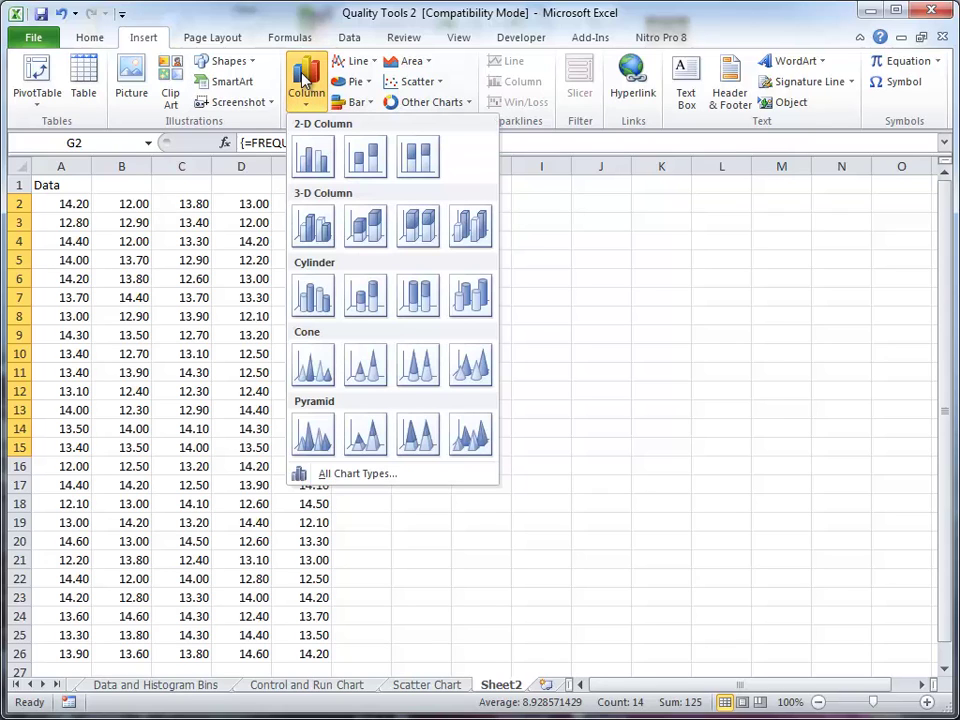
click(317, 155)
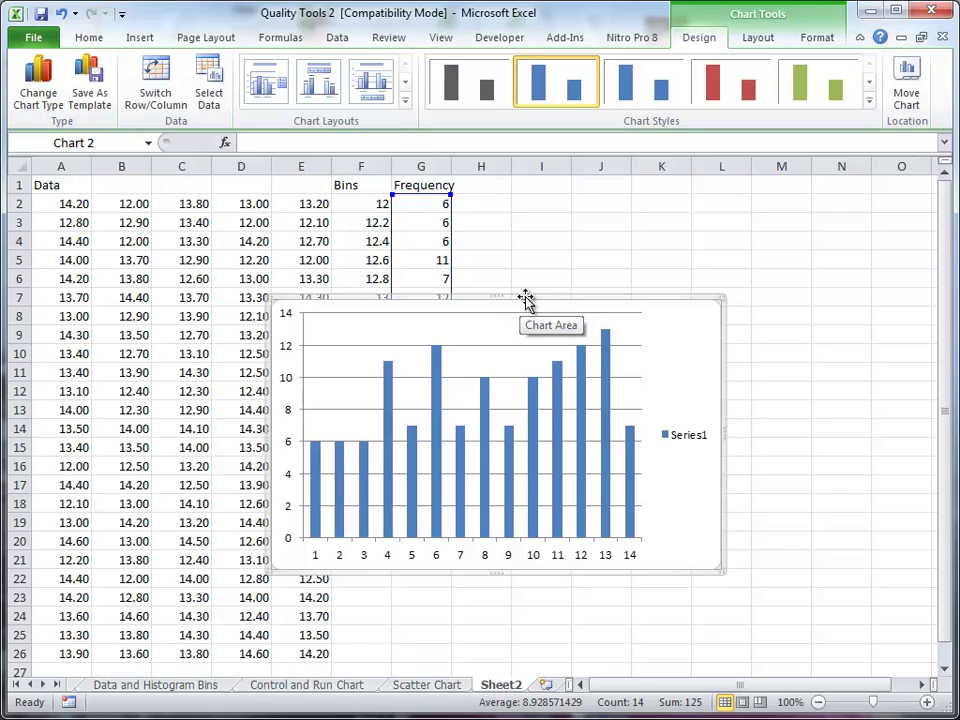
Step: Deselect the chart and recalculate the sheet repeatedly to regenerate the random data, frequencies and column chart
click(537, 258)
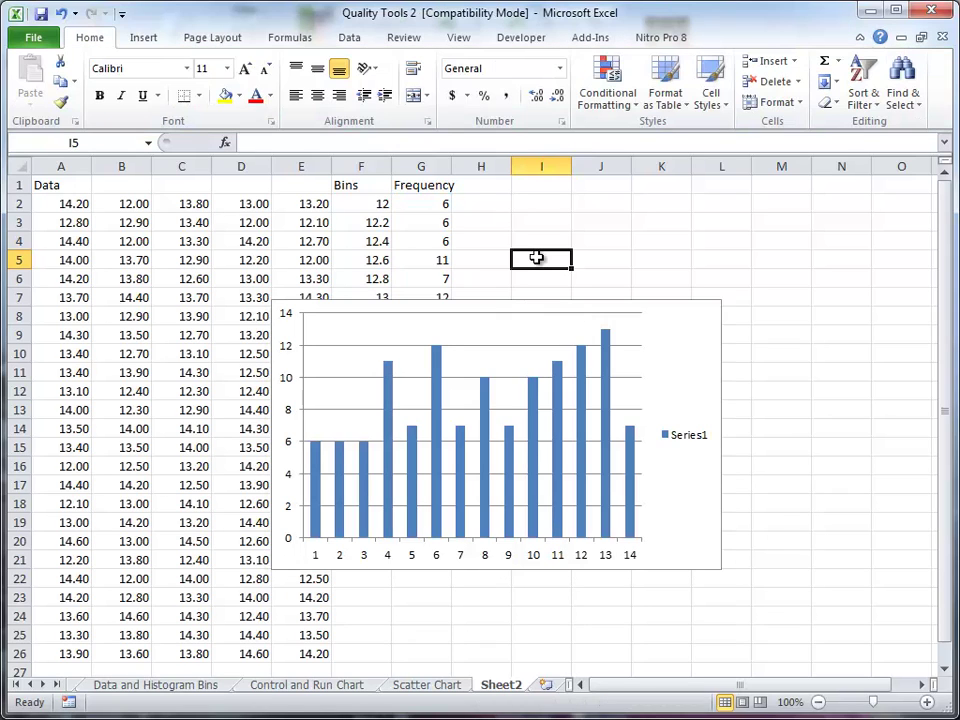
key(F9)
key(F9)
key(F9)
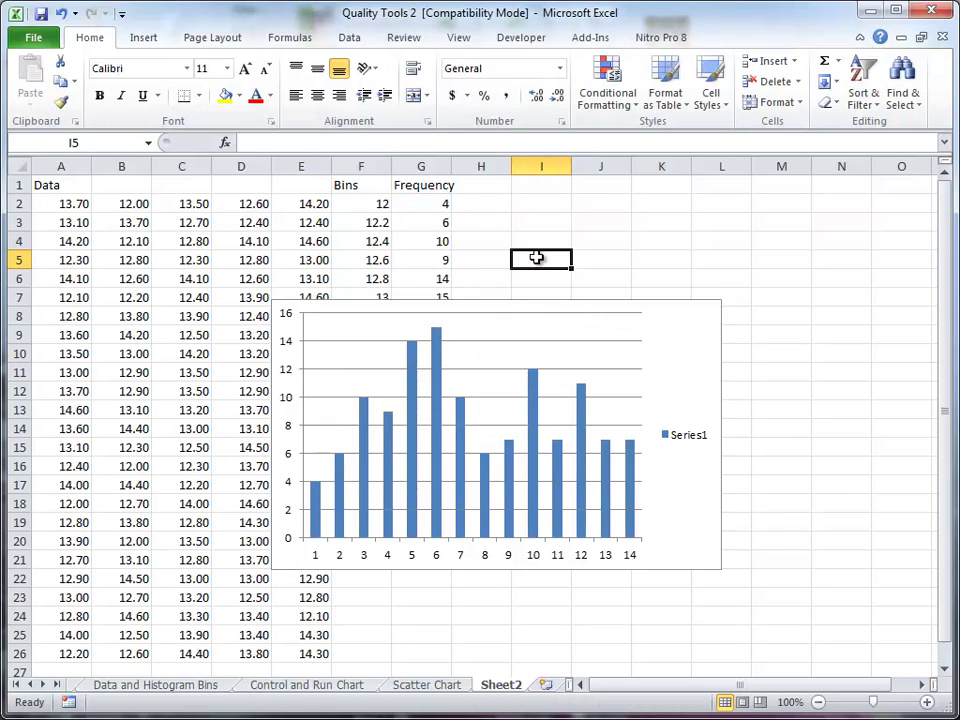
key(F9)
key(F9)
key(F9)
key(F9)
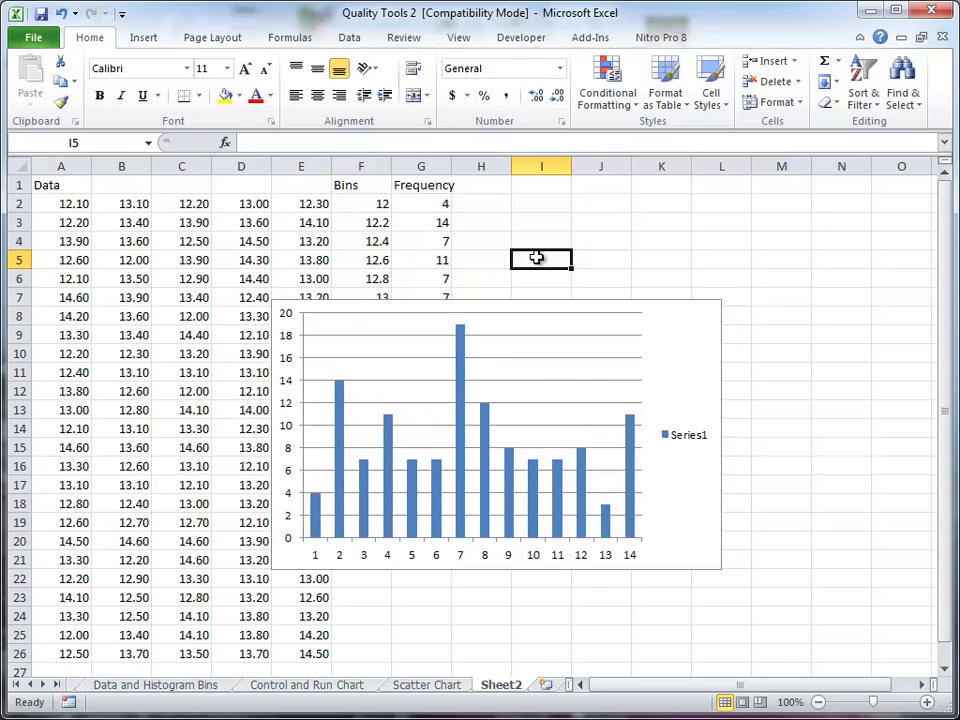
key(F9)
key(F9)
key(F9)
key(F9)
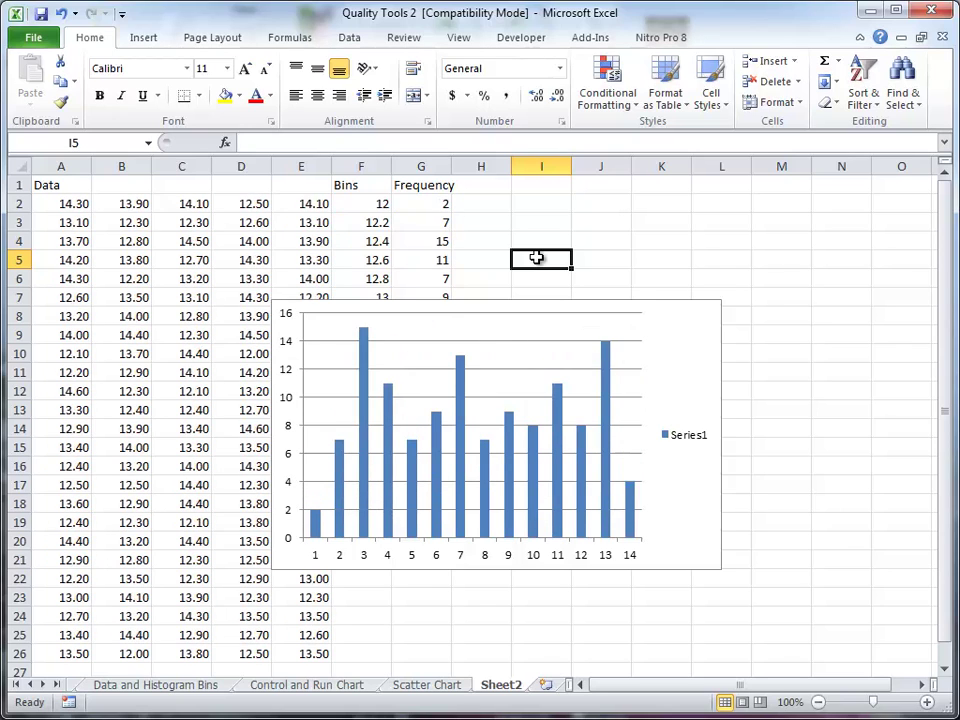
key(F9)
key(F9)
key(F9)
key(F9)
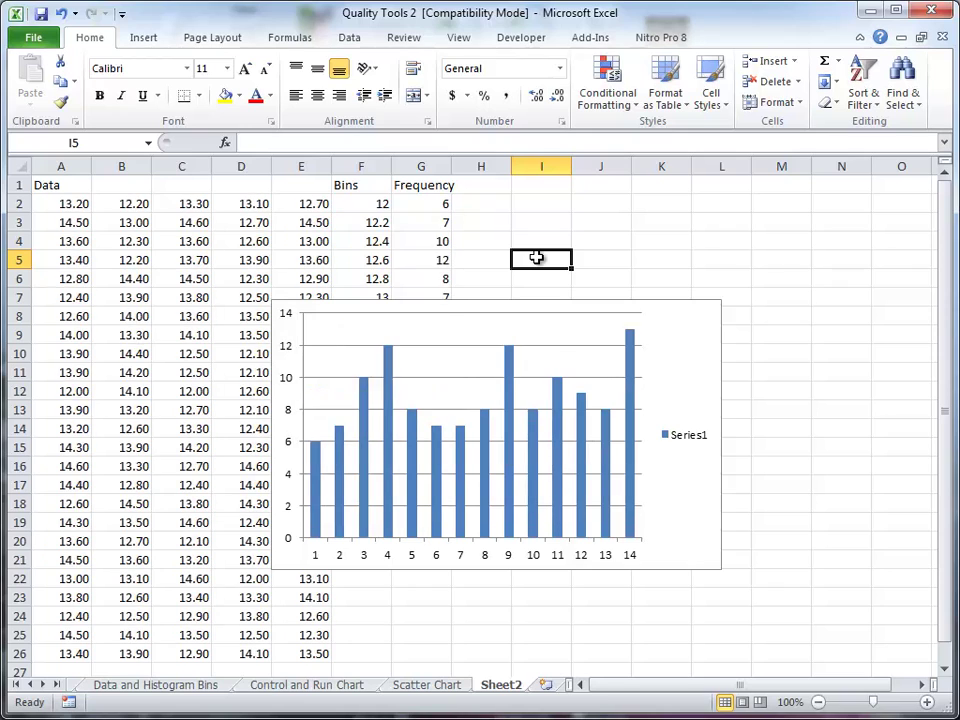
key(F9)
key(F9)
key(F9)
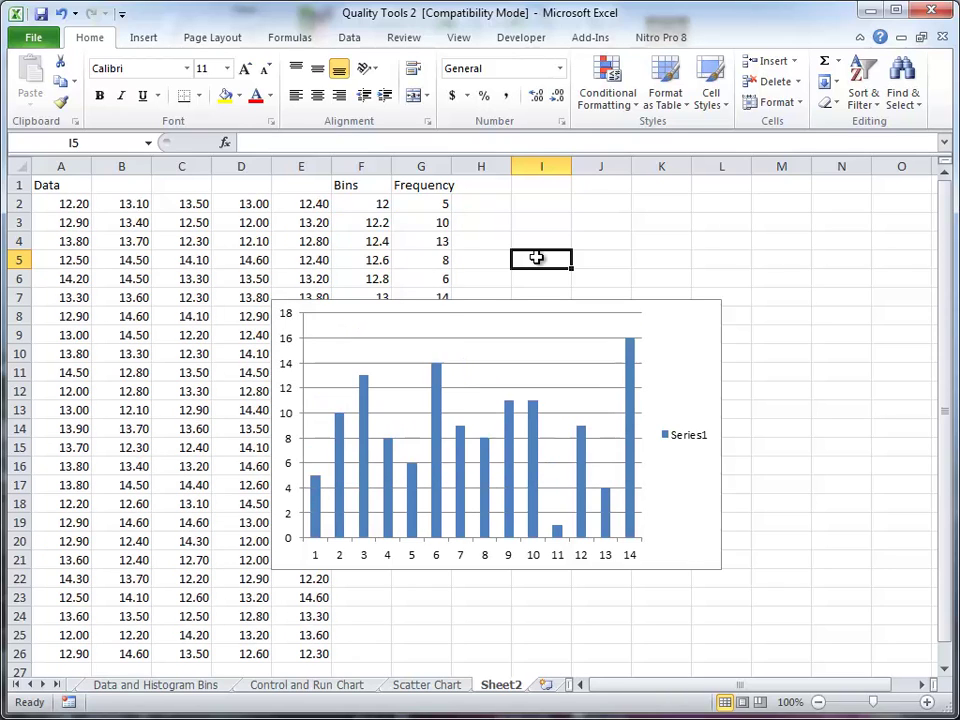
key(F9)
key(F9)
key(F9)
key(F9)
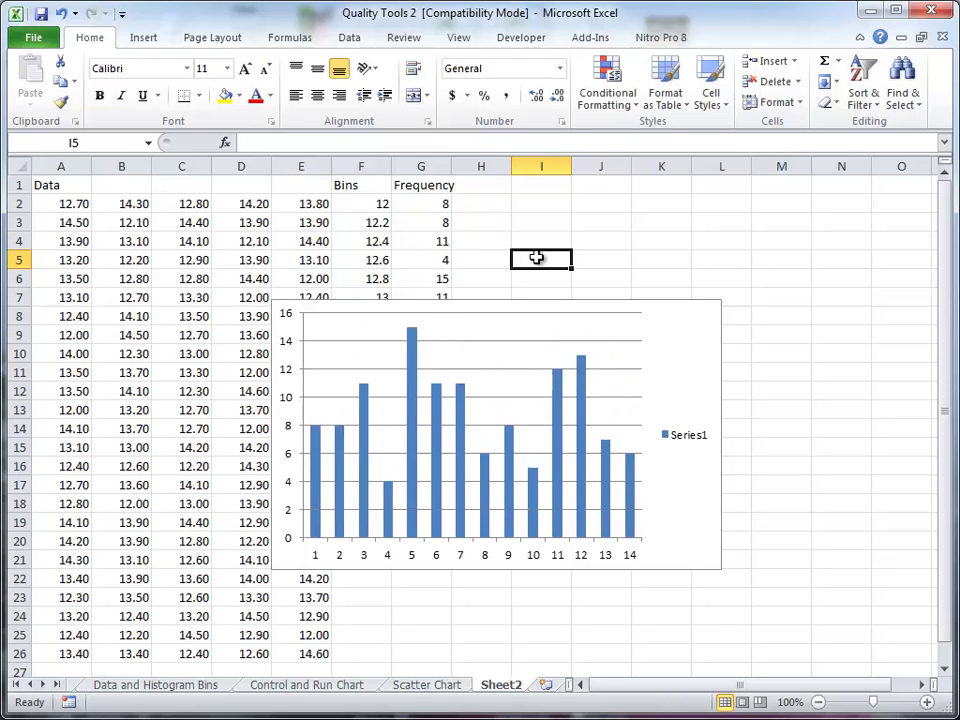
key(F9)
key(F9)
key(F9)
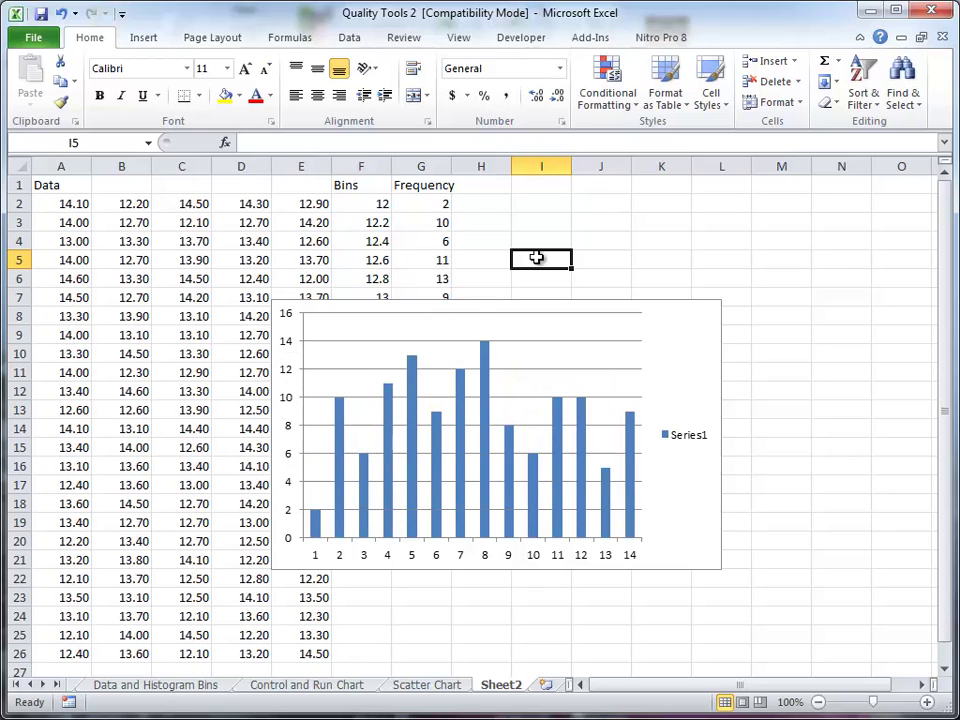